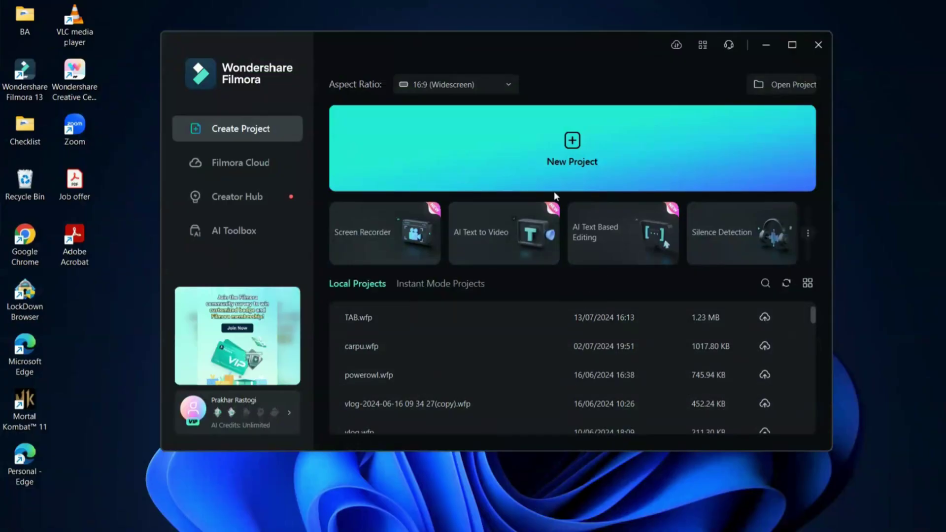
Step: Start a new project, put the three 20211208 clips on Video 4, and zoom the timeline out
{"action": "left_click", "coordinate": [579, 150]}
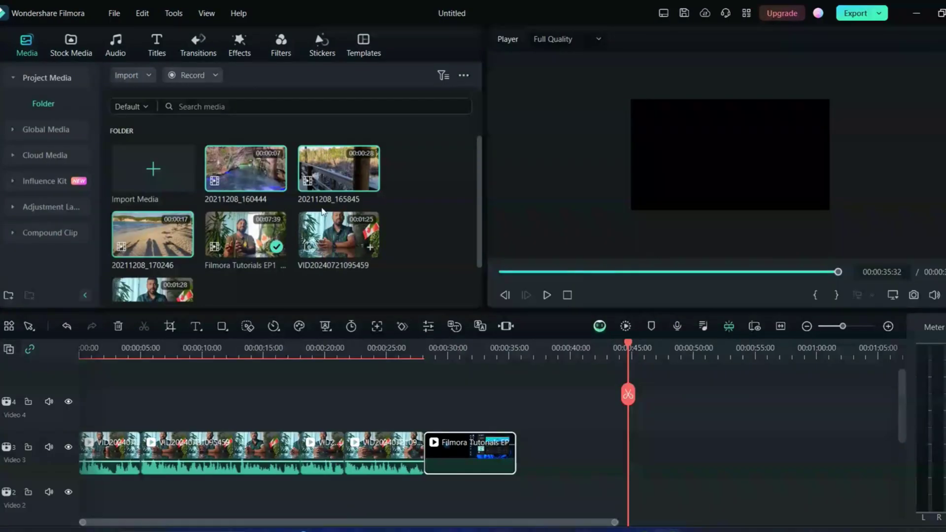
{"action": "left_click_drag", "start_coordinate": [258, 169], "coordinate": [640, 421]}
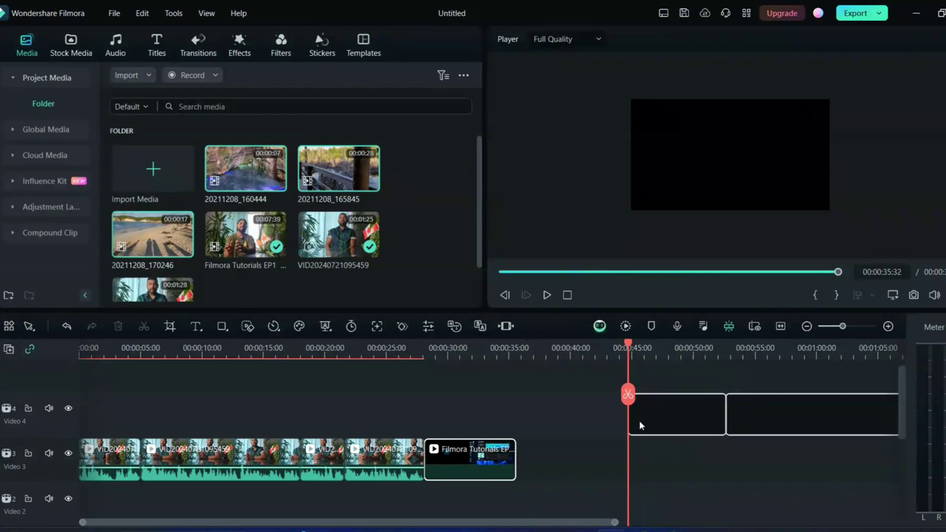
{"action": "left_click", "coordinate": [807, 326]}
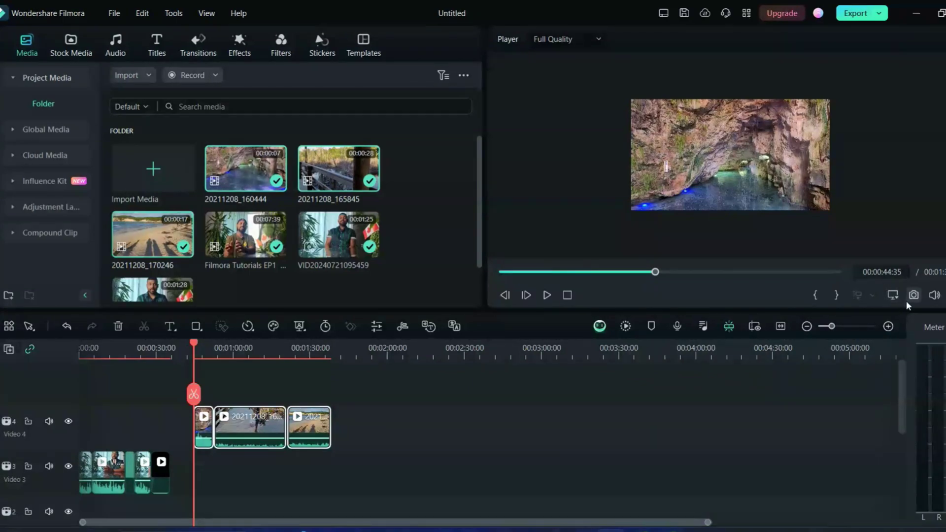
Step: Set the player Zoom Level to Fit and lower the clips' volume to -∞ dB
{"action": "left_click", "coordinate": [894, 295]}
{"action": "mouse_move", "coordinate": [857, 368]}
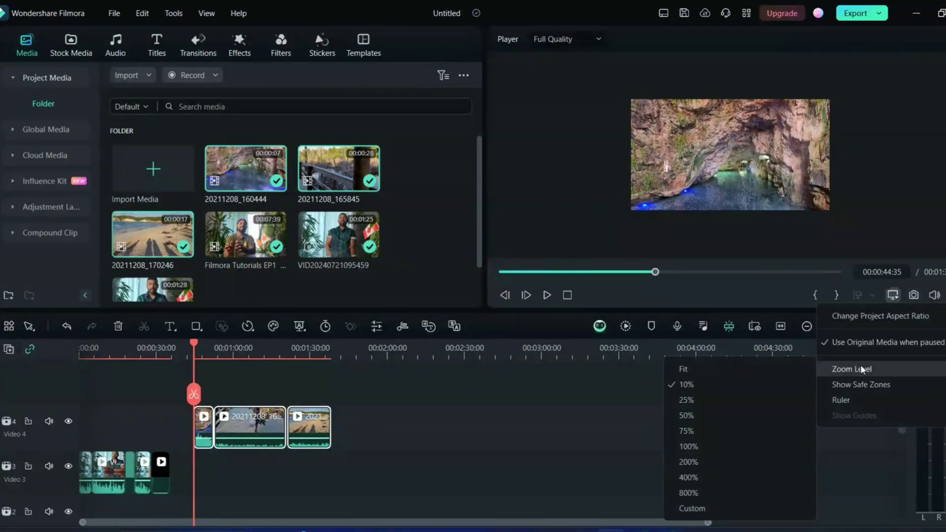
{"action": "left_click", "coordinate": [698, 369]}
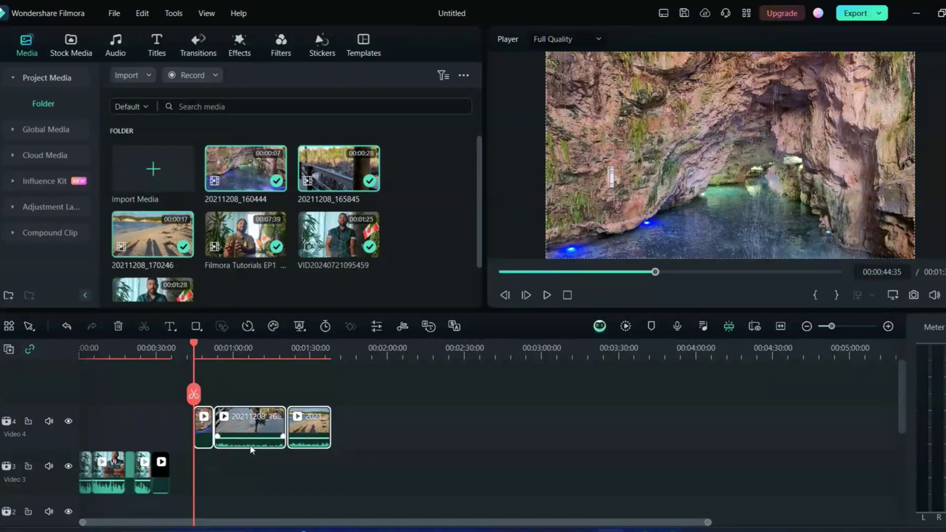
{"action": "left_click_drag", "start_coordinate": [310, 446], "coordinate": [326, 451]}
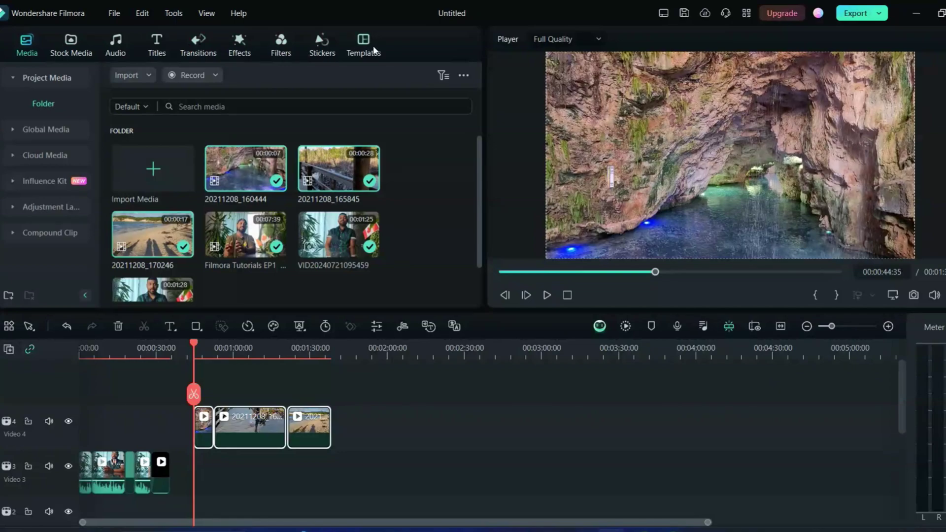
Step: Show the Trending transitions (Dissolve, Fade, Warp Zoom) and select the middle Video 4 clip
{"action": "left_click", "coordinate": [199, 44]}
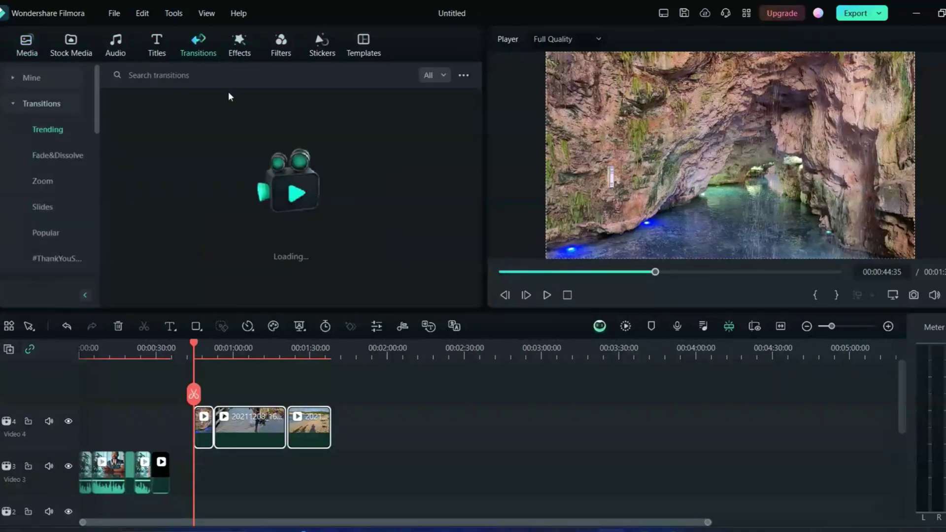
{"action": "left_click", "coordinate": [239, 55]}
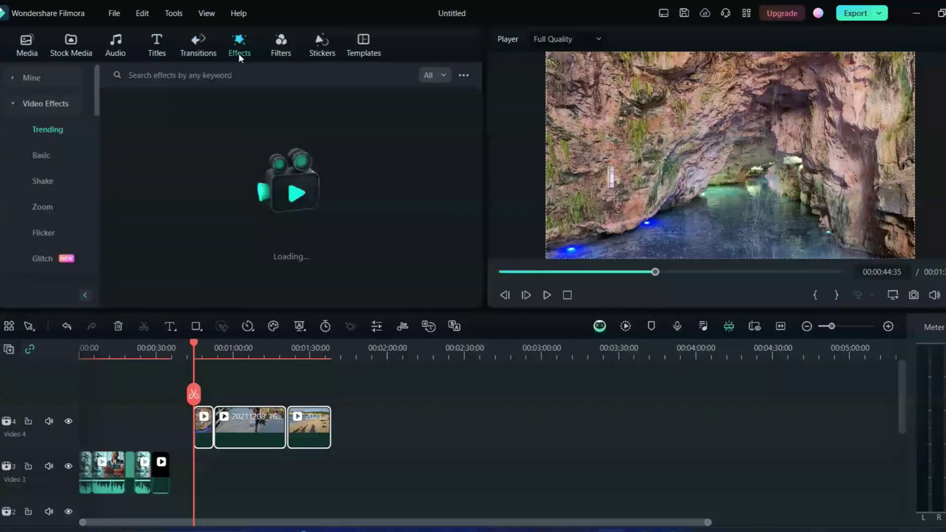
{"action": "left_click", "coordinate": [200, 48]}
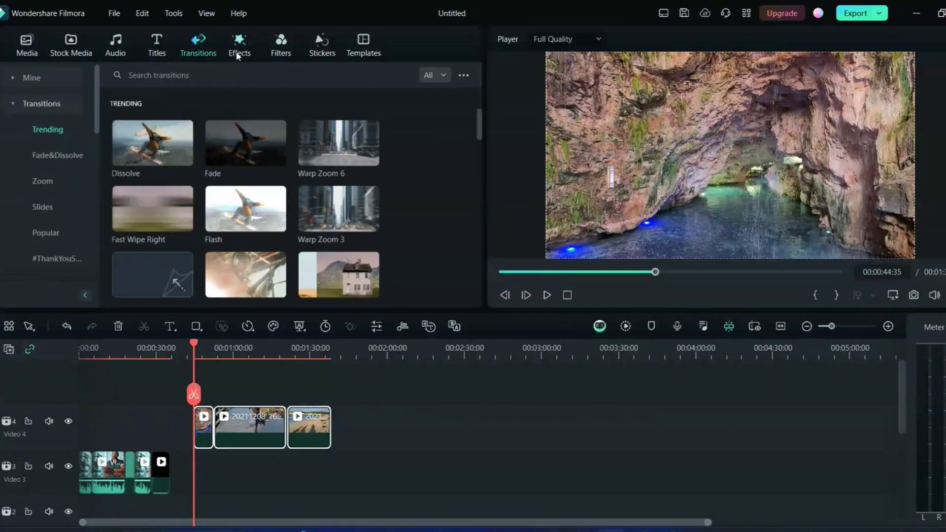
{"action": "left_click", "coordinate": [221, 431]}
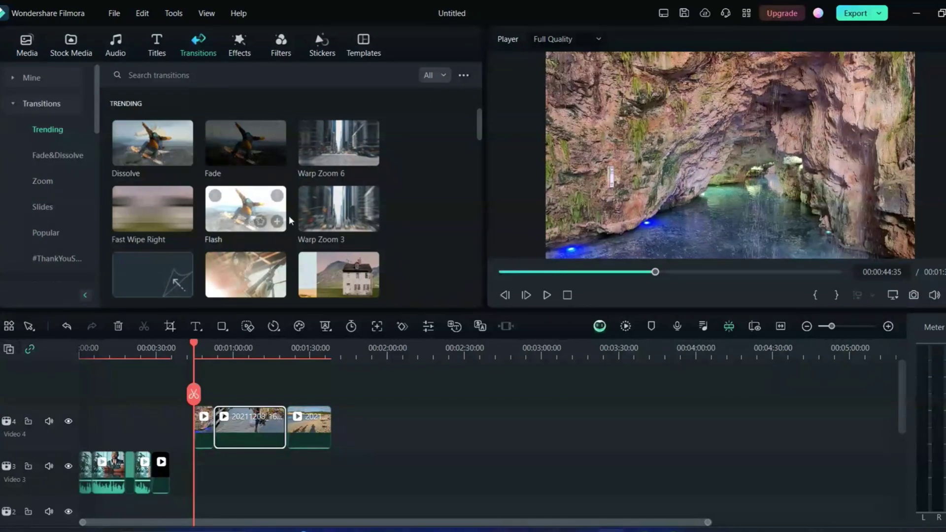
Step: Place Warp Zoom 3 between the cave and boardwalk clips and shorten it slightly
{"action": "left_click_drag", "start_coordinate": [330, 212], "coordinate": [265, 395]}
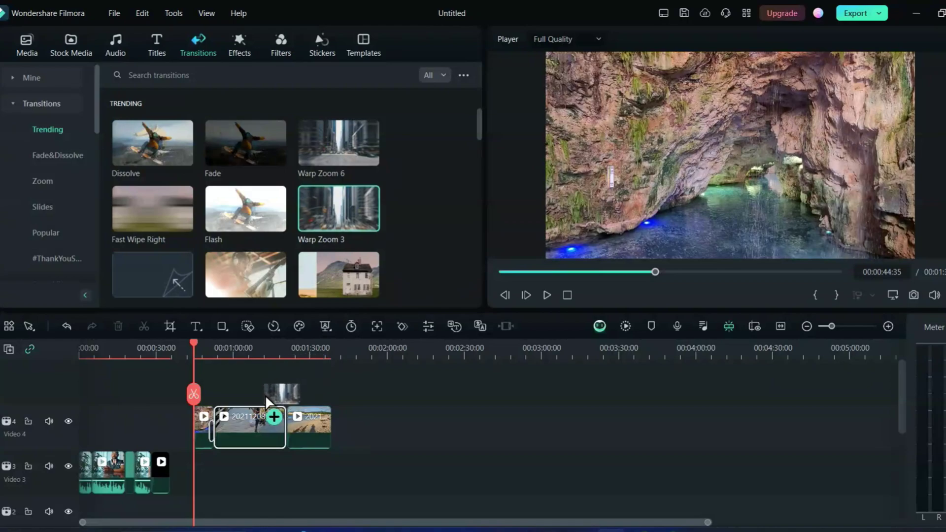
{"action": "left_click_drag", "start_coordinate": [217, 430], "coordinate": [214, 435]}
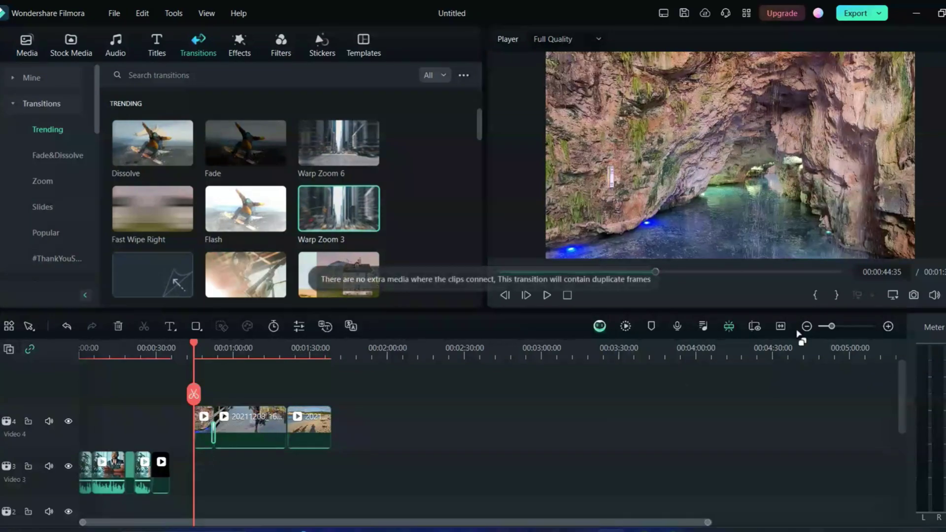
{"action": "left_click", "coordinate": [888, 326]}
{"action": "left_click", "coordinate": [889, 326]}
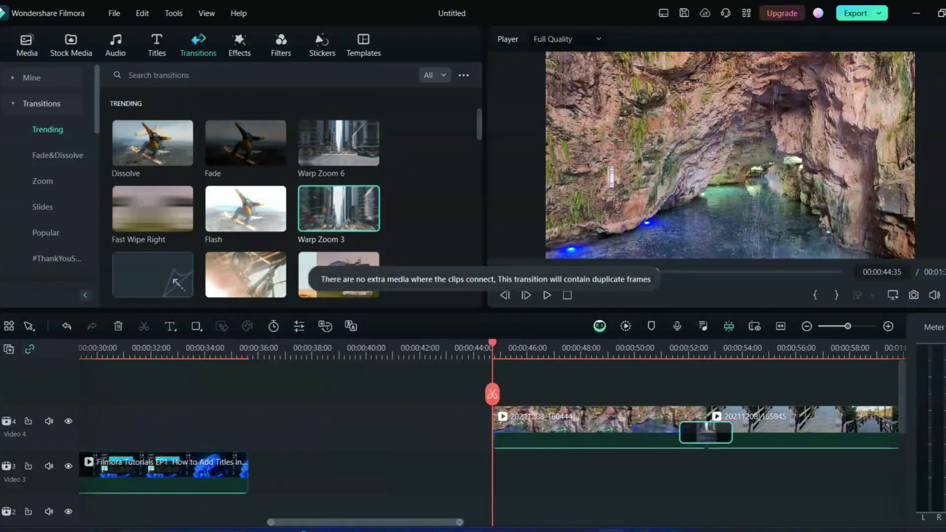
{"action": "scroll", "coordinate": [449, 528], "scroll_direction": "right", "scroll_amount": 5}
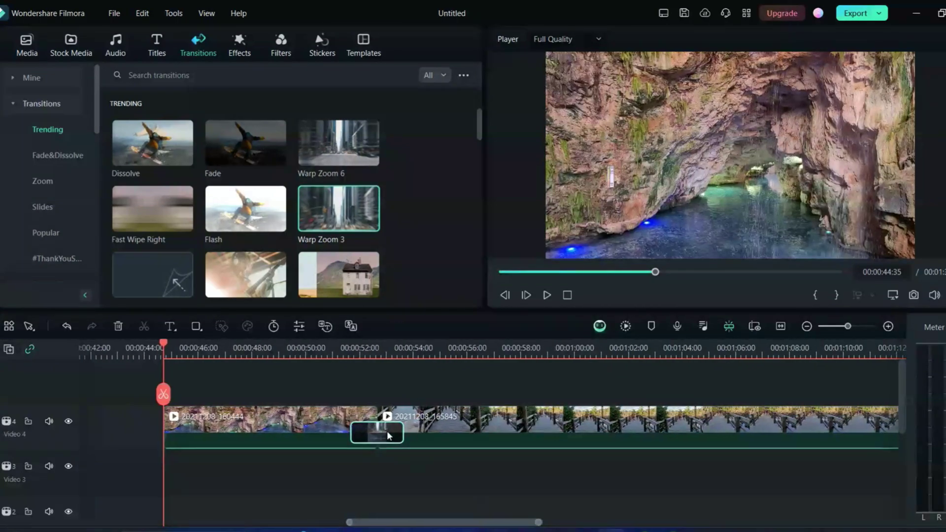
{"action": "mouse_move", "coordinate": [380, 432]}
{"action": "left_mouse_down"}
{"action": "mouse_move", "coordinate": [350, 422]}
{"action": "mouse_move", "coordinate": [458, 460]}
{"action": "mouse_move", "coordinate": [349, 423]}
{"action": "mouse_move", "coordinate": [387, 423]}
{"action": "mouse_move", "coordinate": [357, 424]}
{"action": "mouse_move", "coordinate": [358, 434]}
{"action": "mouse_move", "coordinate": [306, 434]}
{"action": "mouse_move", "coordinate": [387, 435]}
{"action": "mouse_move", "coordinate": [353, 435]}
{"action": "mouse_move", "coordinate": [373, 434]}
{"action": "left_mouse_up"}
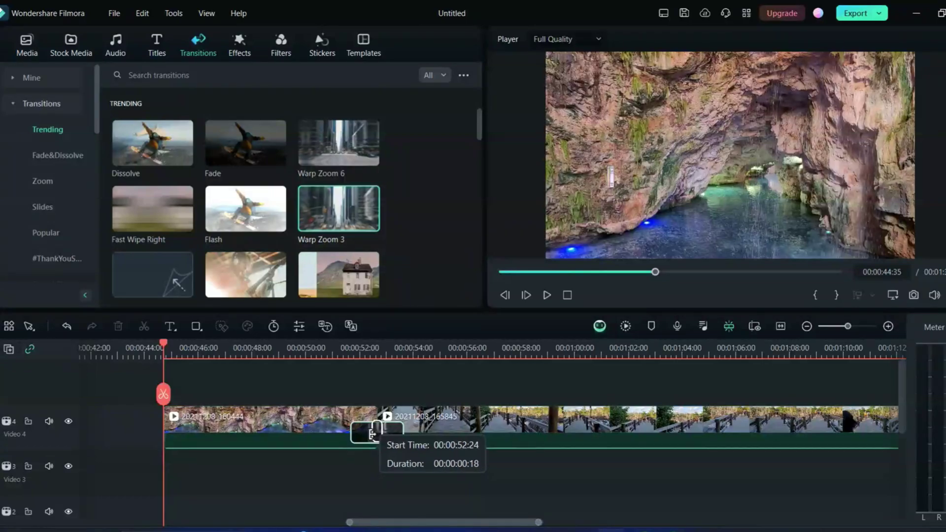
{"action": "left_click_drag", "start_coordinate": [375, 433], "coordinate": [377, 435]}
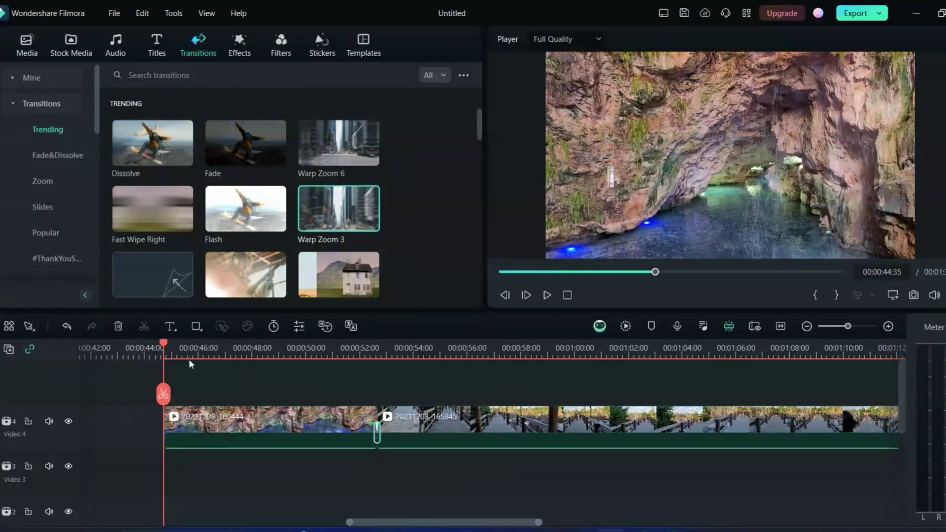
Step: Preview the Warp Zoom 3 transition near 00:00:52 and shorten it further
{"action": "left_click_drag", "start_coordinate": [166, 345], "coordinate": [372, 390]}
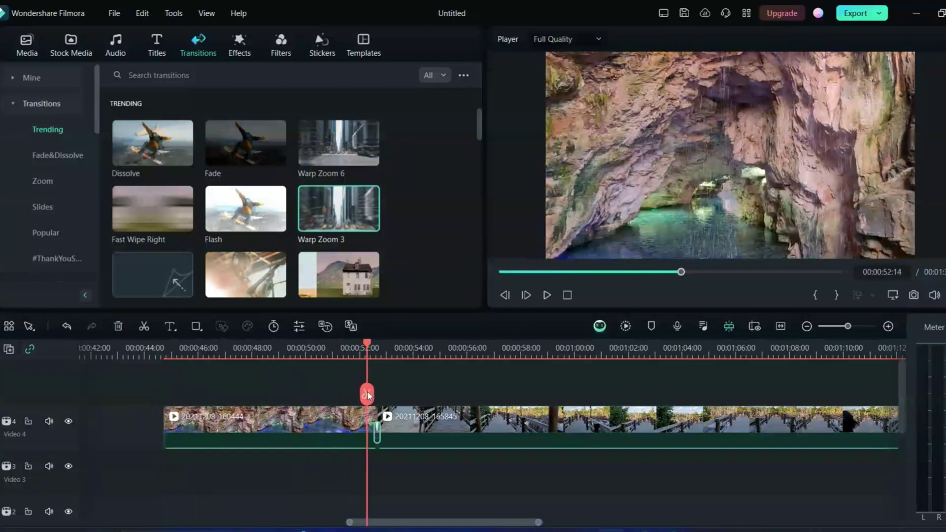
{"action": "key", "text": "space"}
{"action": "key", "text": "space"}
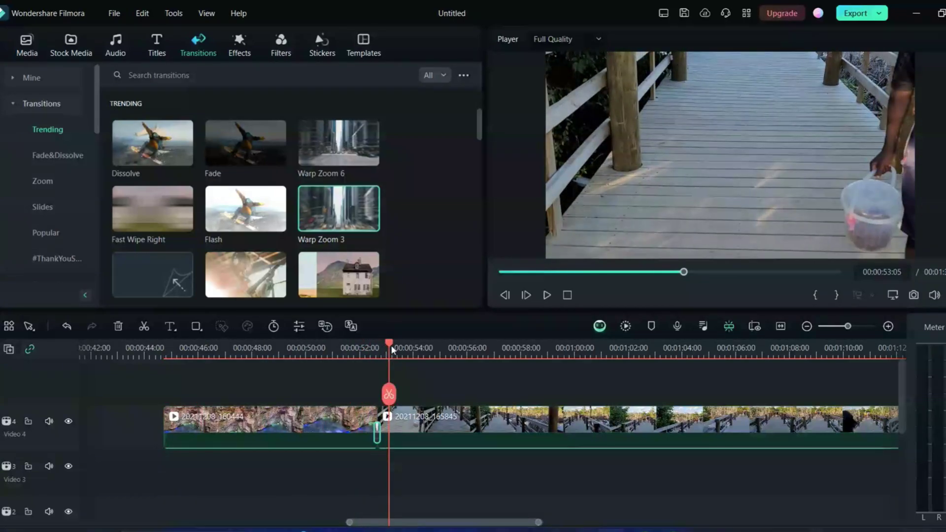
{"action": "left_click_drag", "start_coordinate": [392, 350], "coordinate": [362, 350]}
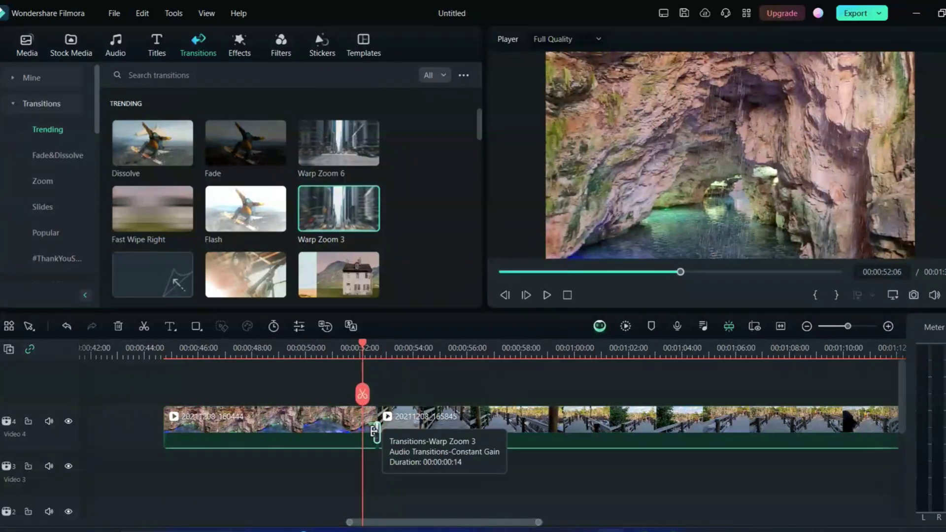
{"action": "left_click", "coordinate": [375, 431]}
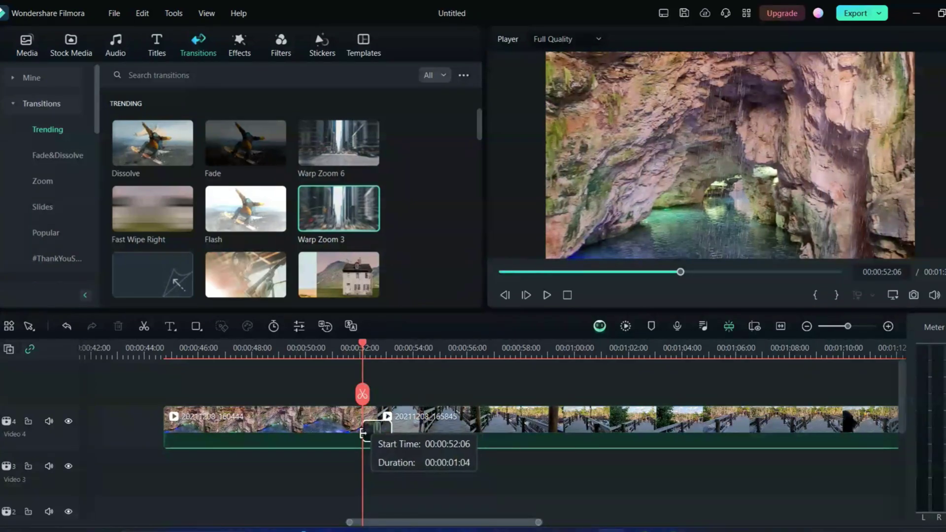
{"action": "key", "text": "space"}
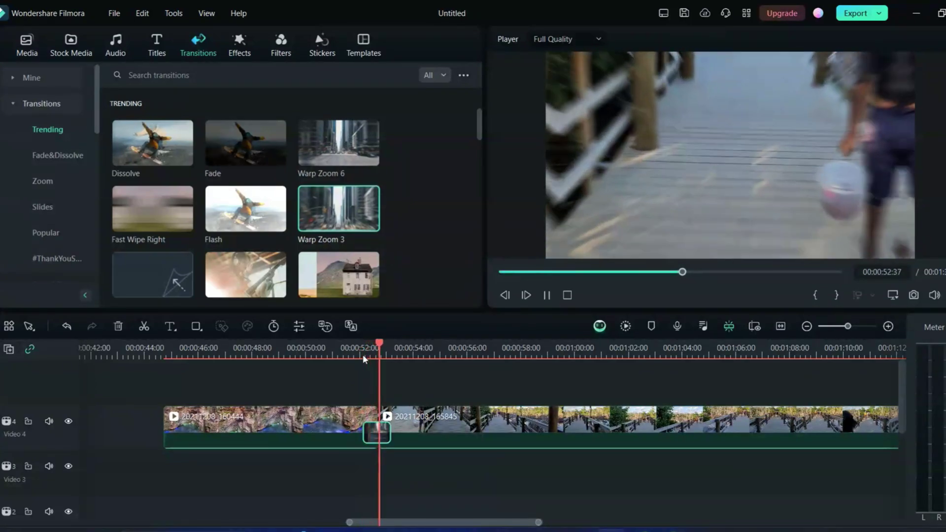
{"action": "key", "text": "space"}
{"action": "left_click_drag", "start_coordinate": [366, 434], "coordinate": [378, 427]}
Step: Split the boardwalk clip at 00:00:59 and delete the leftover piece
{"action": "left_click_drag", "start_coordinate": [394, 354], "coordinate": [547, 398]}
{"action": "left_click", "coordinate": [547, 394]}
{"action": "left_click", "coordinate": [572, 429]}
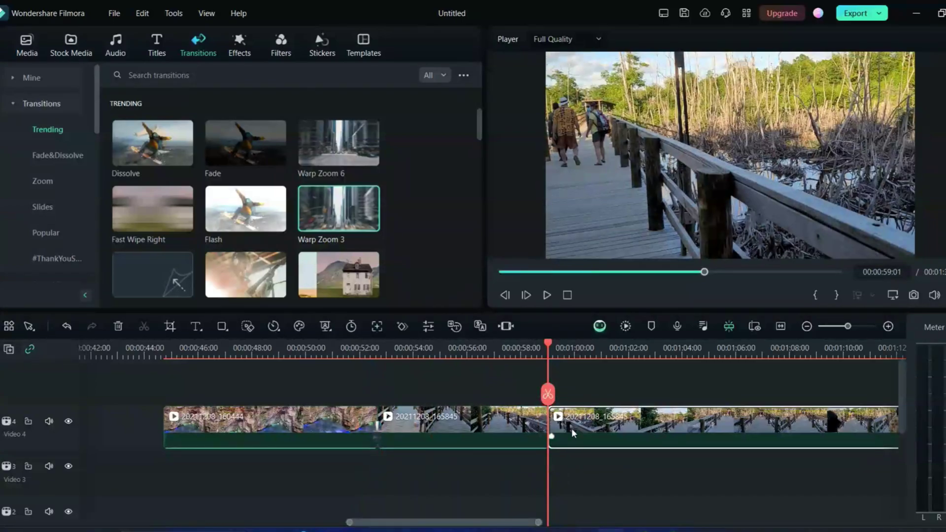
{"action": "key", "text": "Delete"}
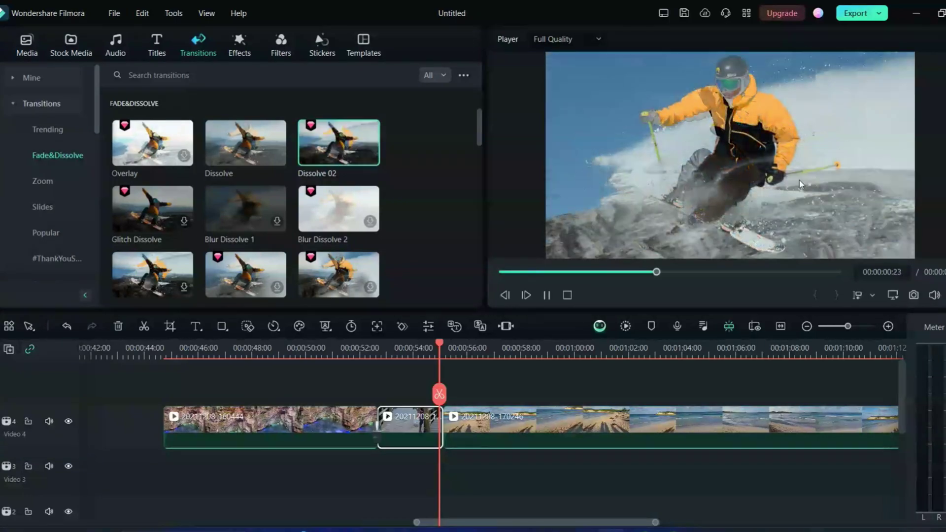
Step: Add Dissolve 02 between boardwalk and beach clips, cutting the beach clip at 00:00:56:48
{"action": "left_click_drag", "start_coordinate": [315, 147], "coordinate": [438, 439]}
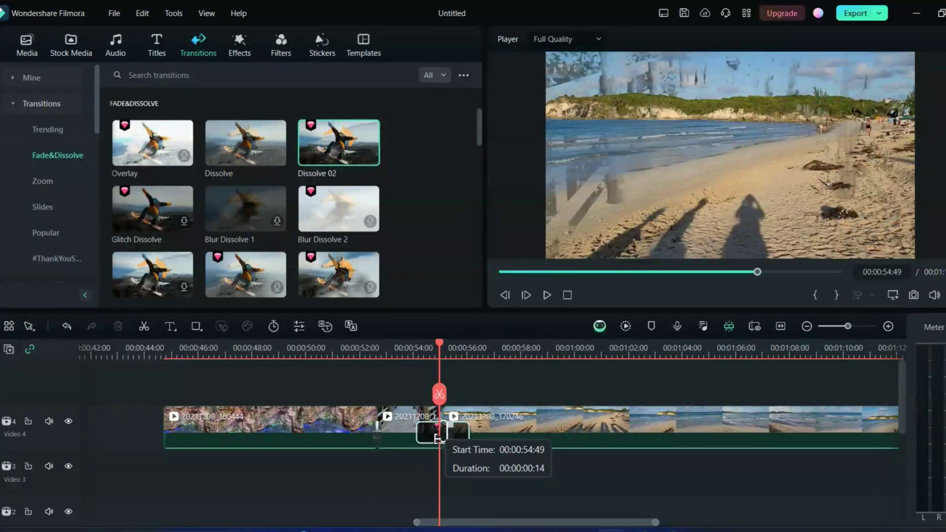
{"action": "left_click_drag", "start_coordinate": [447, 343], "coordinate": [492, 394]}
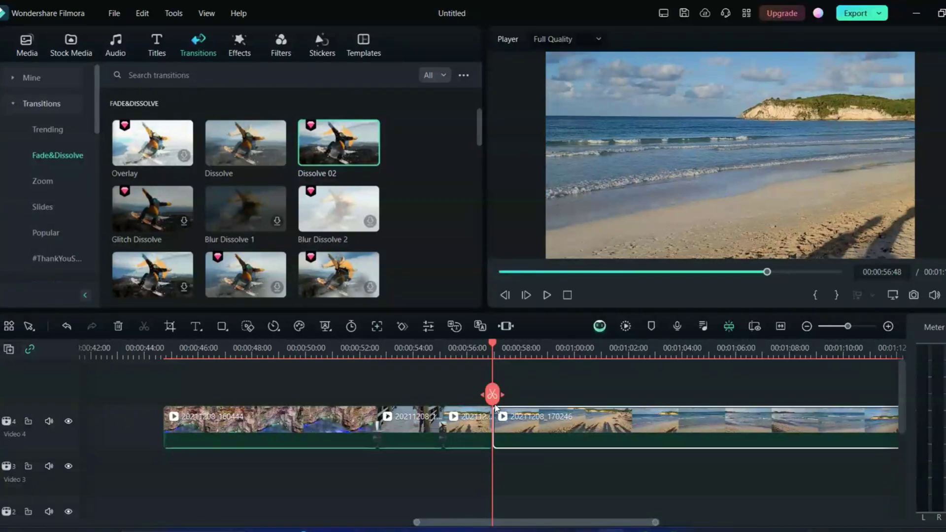
{"action": "left_click", "coordinate": [492, 394]}
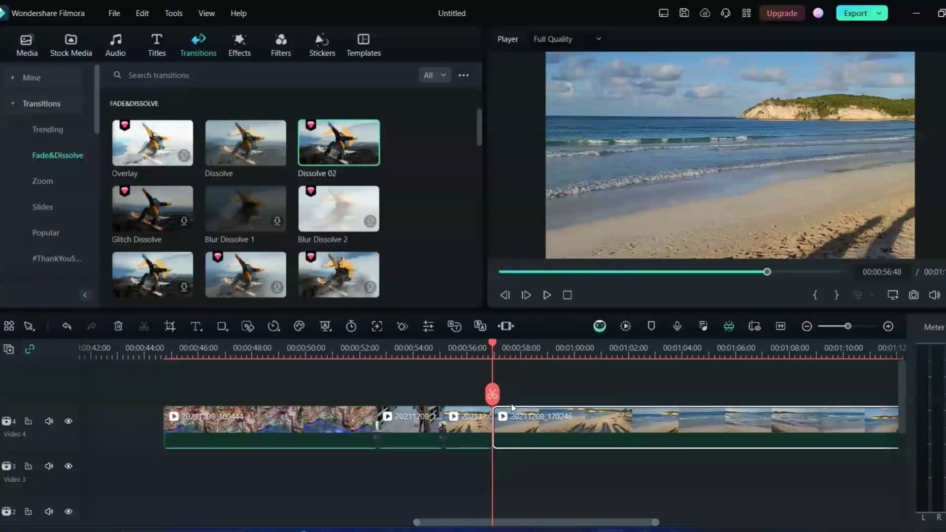
{"action": "key", "text": "Delete"}
{"action": "left_click_drag", "start_coordinate": [492, 394], "coordinate": [238, 373]}
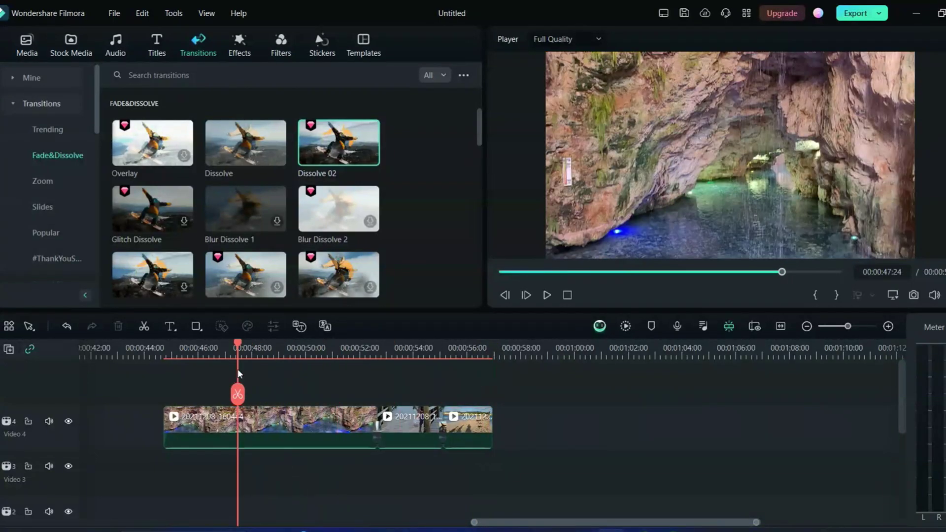
Step: Trim the cave clip at the playhead and close the gap
{"action": "left_click", "coordinate": [199, 394]}
{"action": "key", "text": "alt+]"}
{"action": "left_click", "coordinate": [240, 46]}
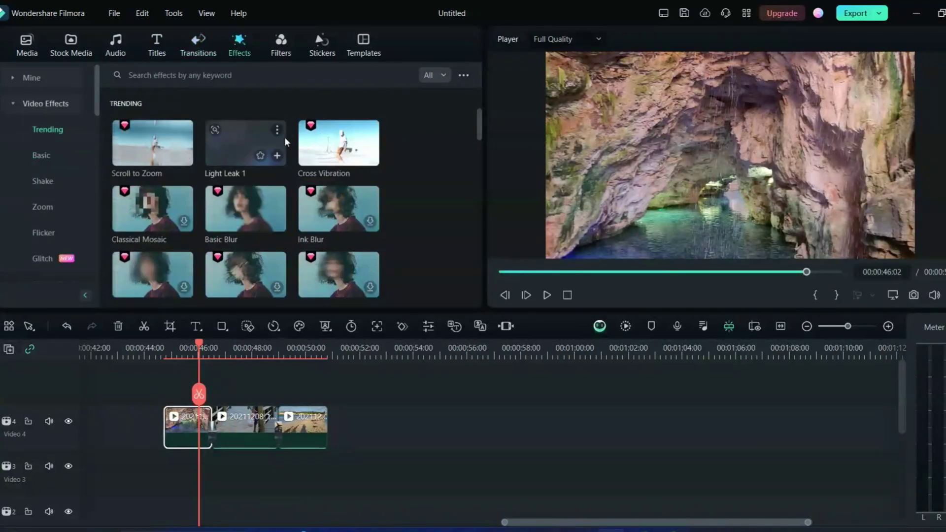
Step: Apply the Throw In effect from the Shake category to the second clip
{"action": "left_click", "coordinate": [223, 142]}
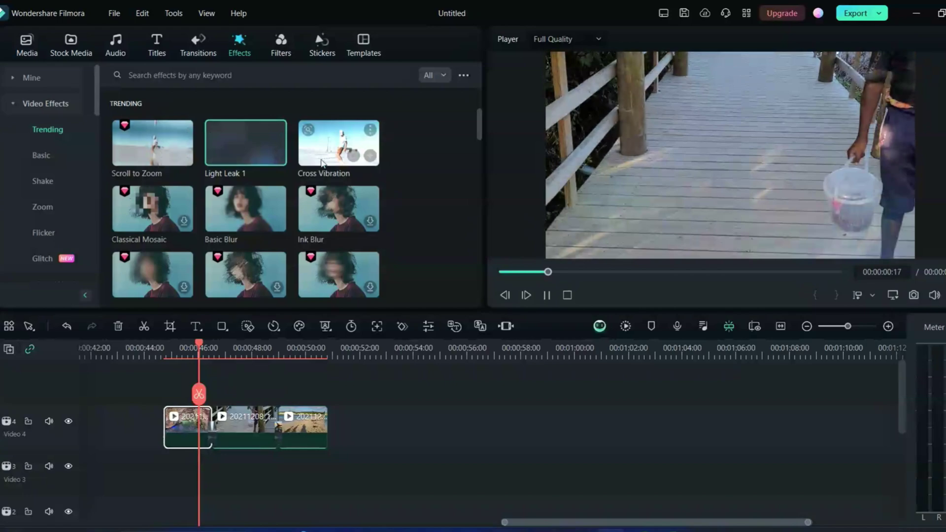
{"action": "left_click", "coordinate": [321, 160]}
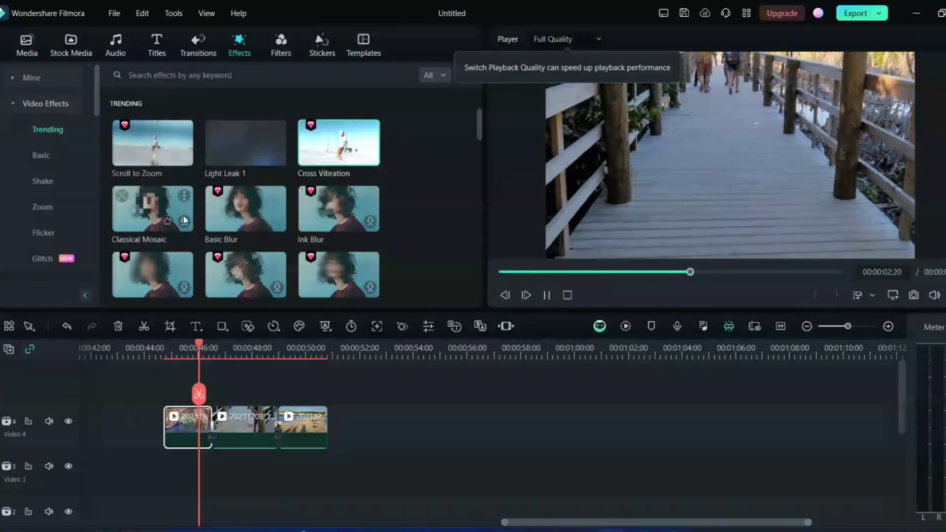
{"action": "left_click", "coordinate": [41, 155]}
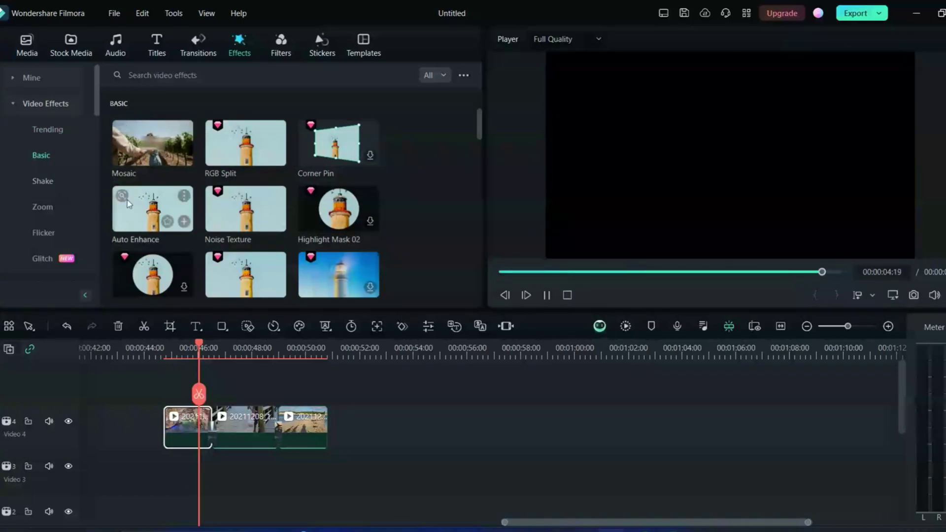
{"action": "left_click", "coordinate": [49, 180]}
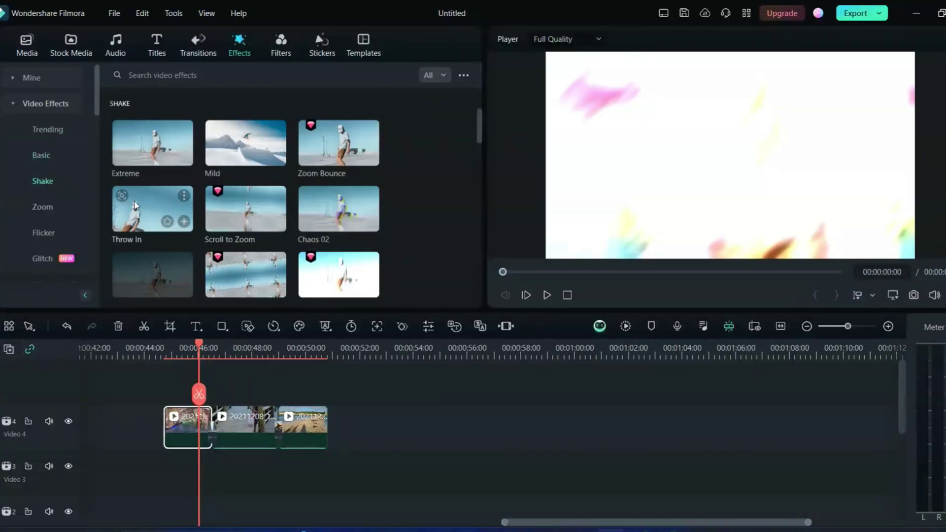
{"action": "left_click", "coordinate": [148, 222]}
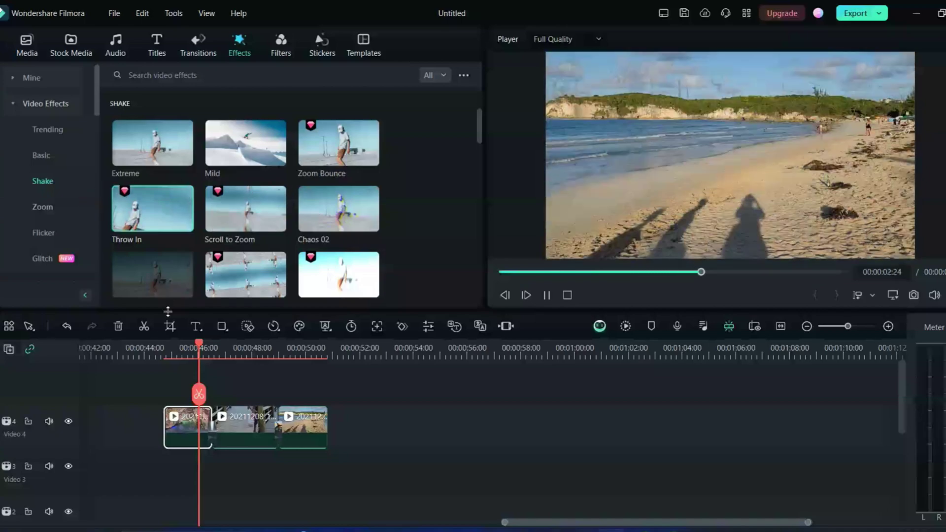
{"action": "mouse_move", "coordinate": [205, 342]}
{"action": "left_mouse_down"}
{"action": "mouse_move", "coordinate": [264, 344]}
{"action": "mouse_move", "coordinate": [189, 347]}
{"action": "left_mouse_up"}
{"action": "left_click_drag", "start_coordinate": [144, 219], "coordinate": [242, 423]}
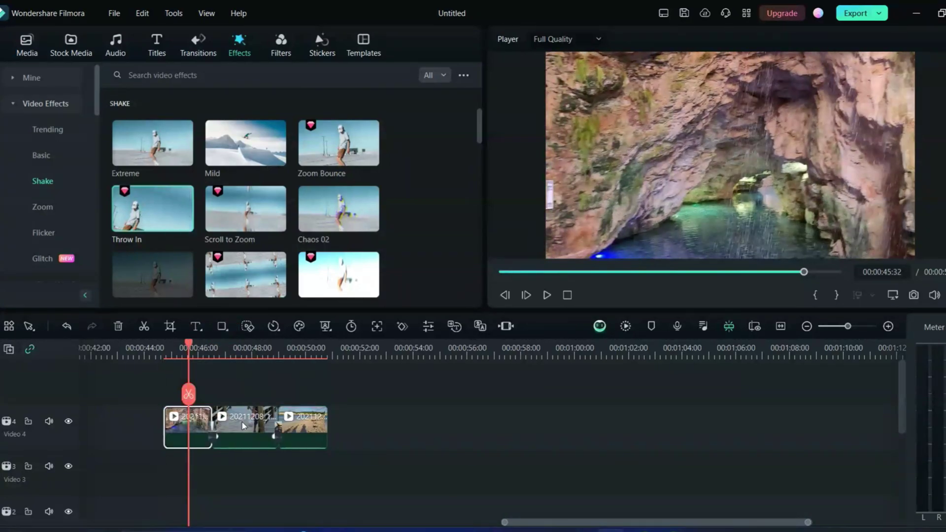
Step: Apply Light Leak 1 from Trending and Slow Zoom to the third clip
{"action": "left_click", "coordinate": [64, 129]}
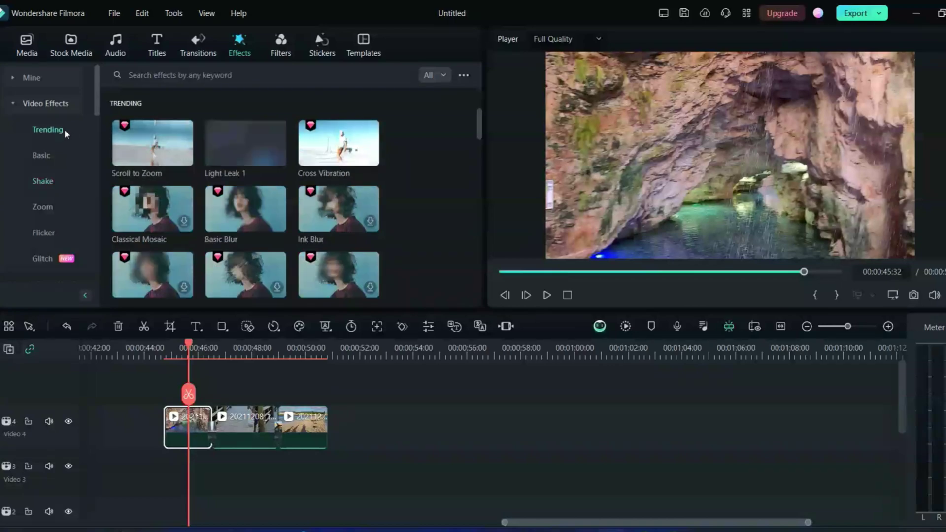
{"action": "left_click_drag", "start_coordinate": [244, 150], "coordinate": [176, 418]}
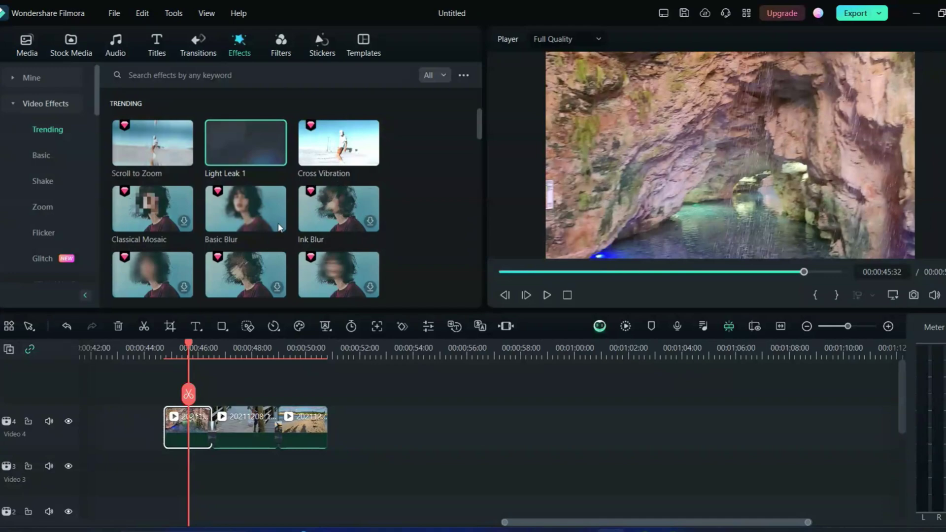
{"action": "left_click", "coordinate": [42, 208]}
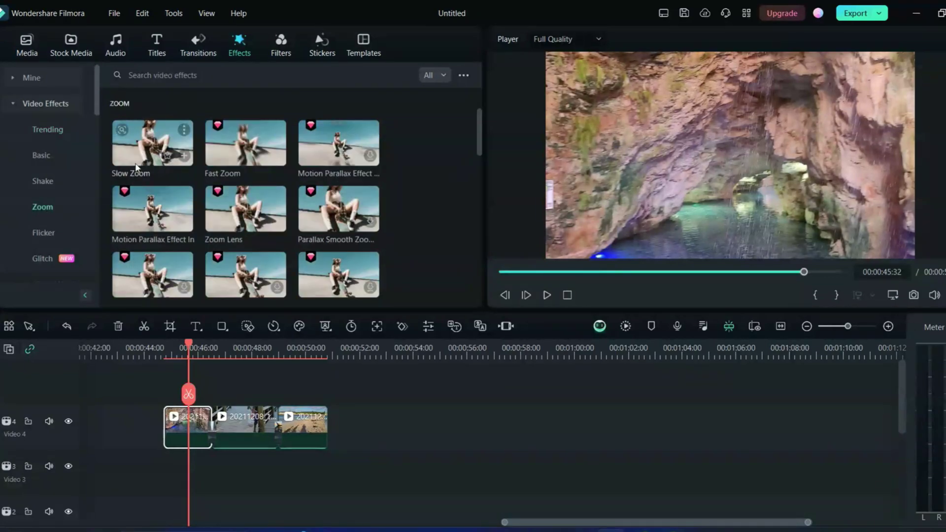
{"action": "left_click_drag", "start_coordinate": [138, 160], "coordinate": [314, 433]}
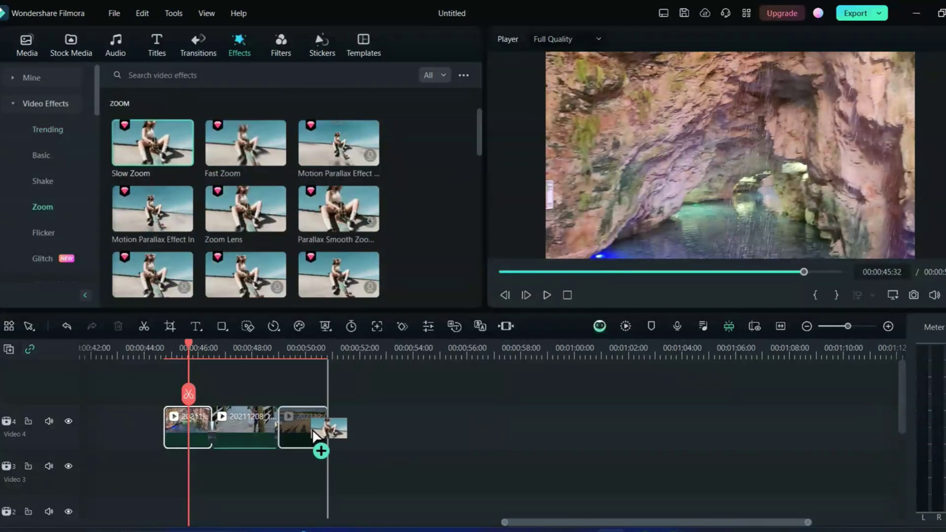
{"action": "left_click_drag", "start_coordinate": [195, 349], "coordinate": [164, 362]}
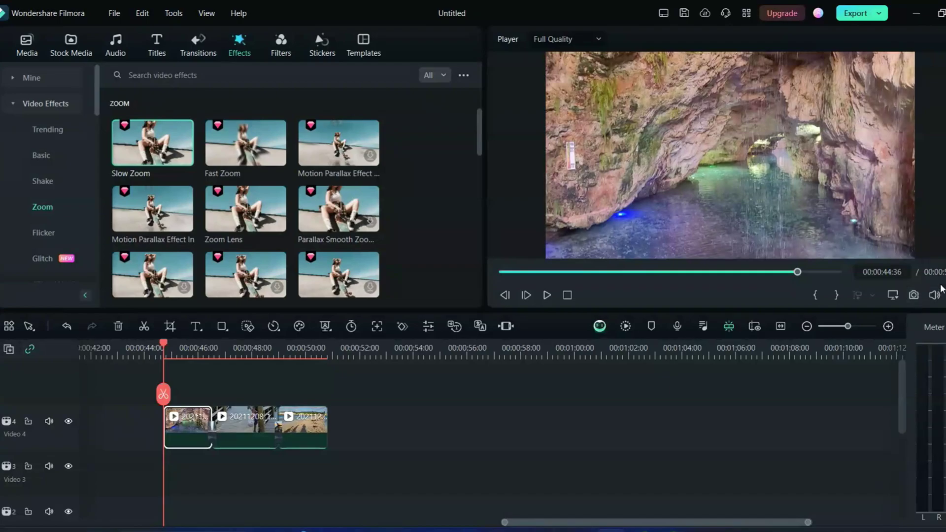
{"action": "key", "text": "alt+Return"}
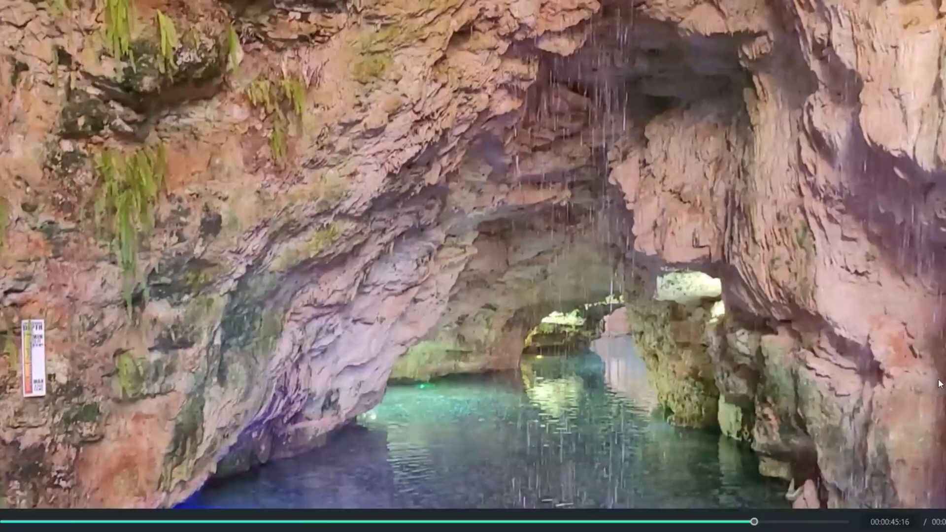